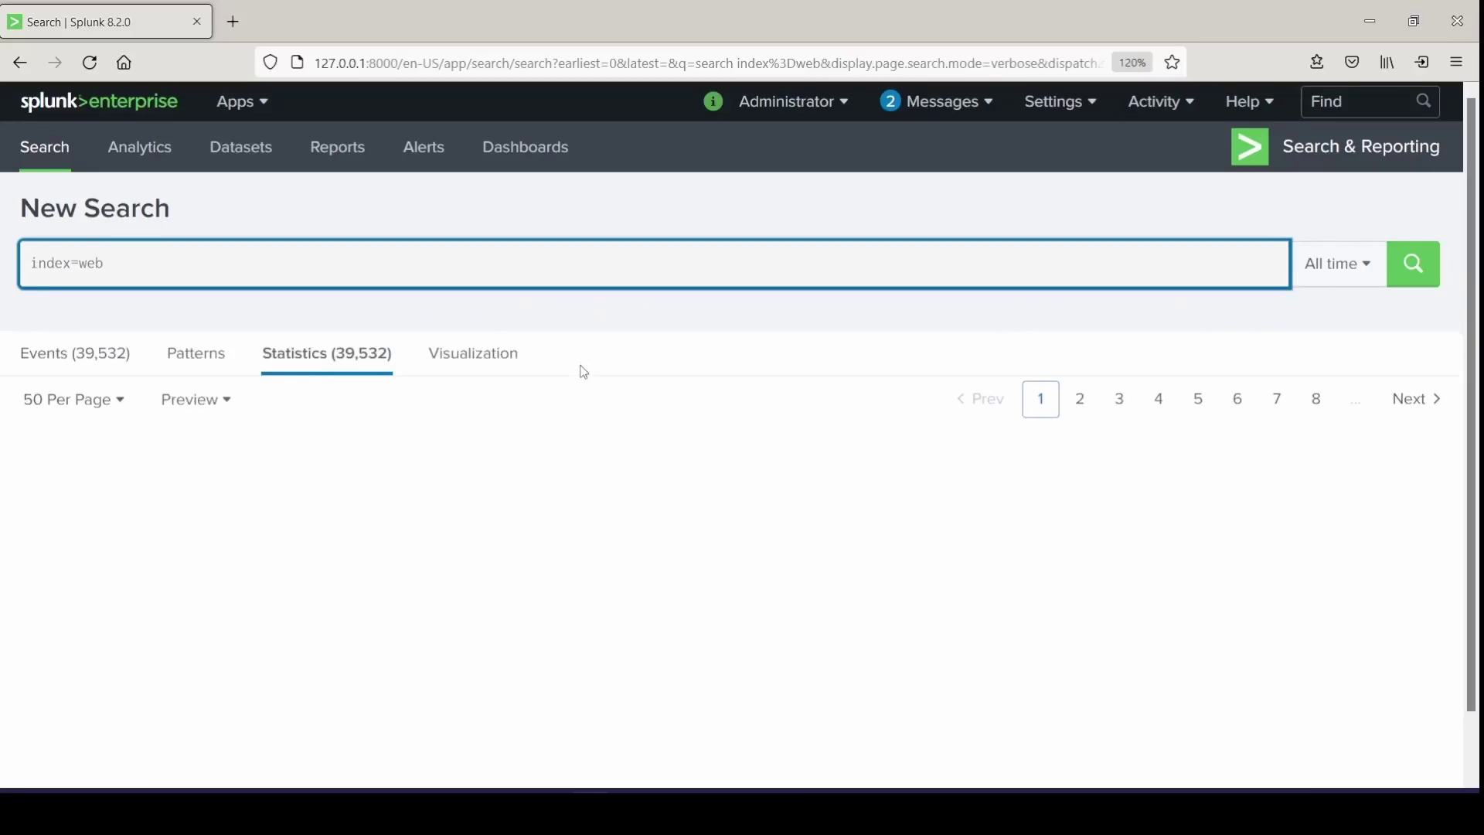
Run the index=web search over All time and scroll down to the Interesting Fields sidebar.
{"action": "key", "text": "Return"}
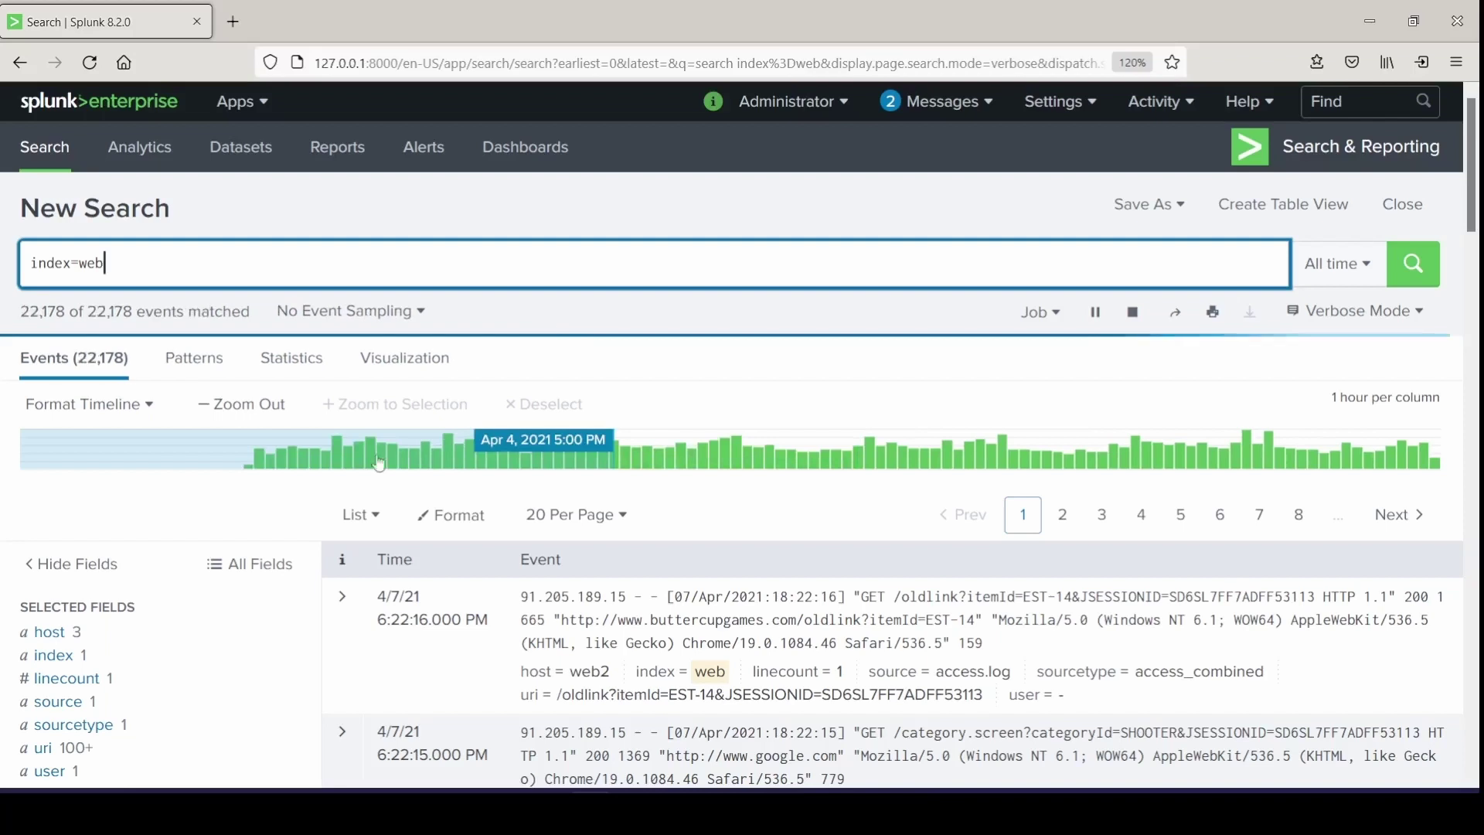
{"action": "scroll", "coordinate": [192, 529], "scroll_direction": "down", "scroll_amount": 5}
Check the categoryId and bytes field summaries, then add | eval bytes_to_hex=tostring(bytes, "hex").
{"action": "left_click", "coordinate": [192, 530]}
{"action": "left_click", "coordinate": [188, 505]}
{"action": "scroll", "coordinate": [214, 519], "scroll_direction": "up", "scroll_amount": 5}
{"action": "left_click", "coordinate": [213, 285]}
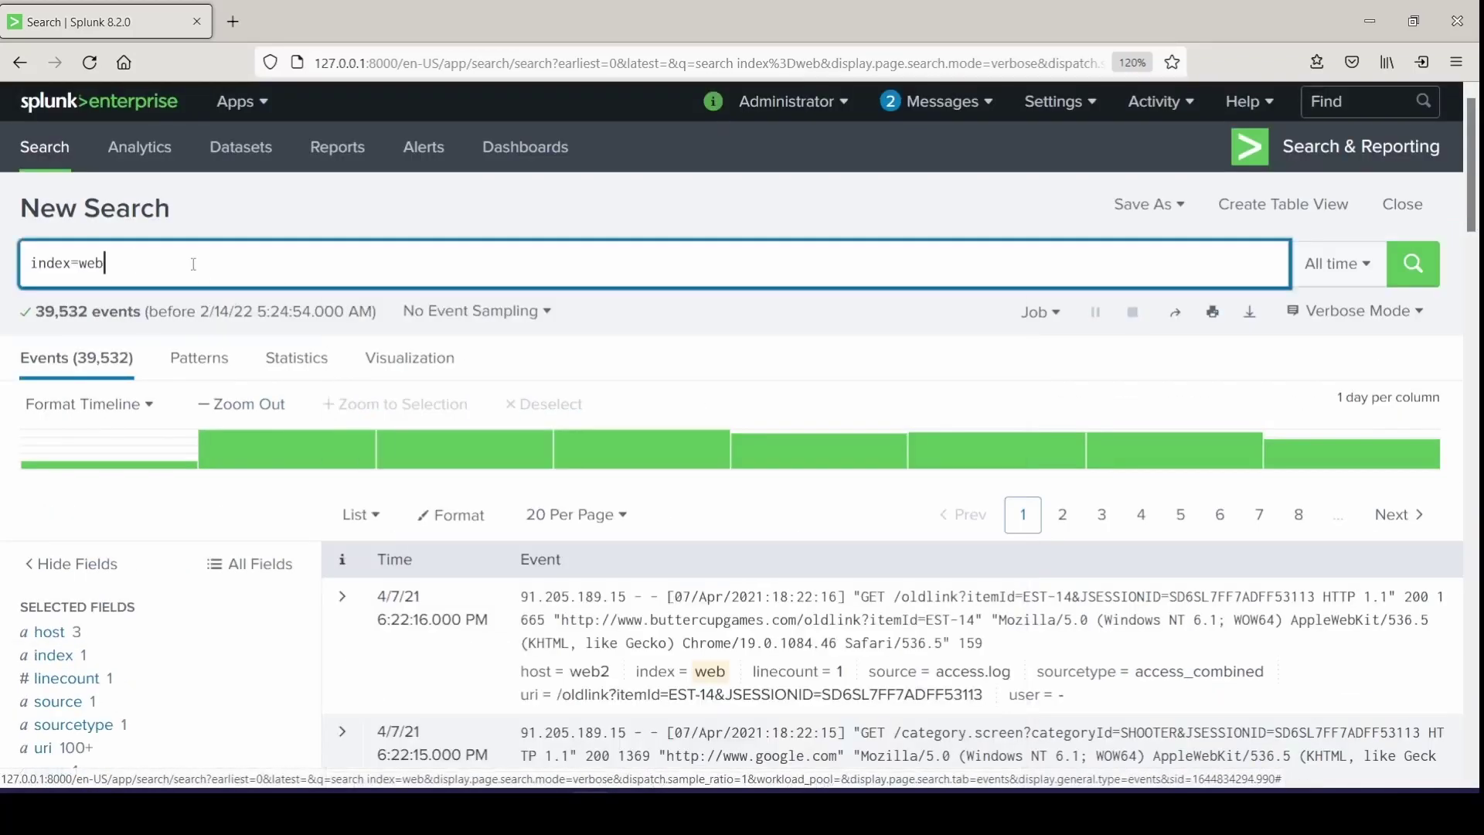
{"action": "key", "text": "shift+Return"}
{"action": "type", "text": "| eval by"}
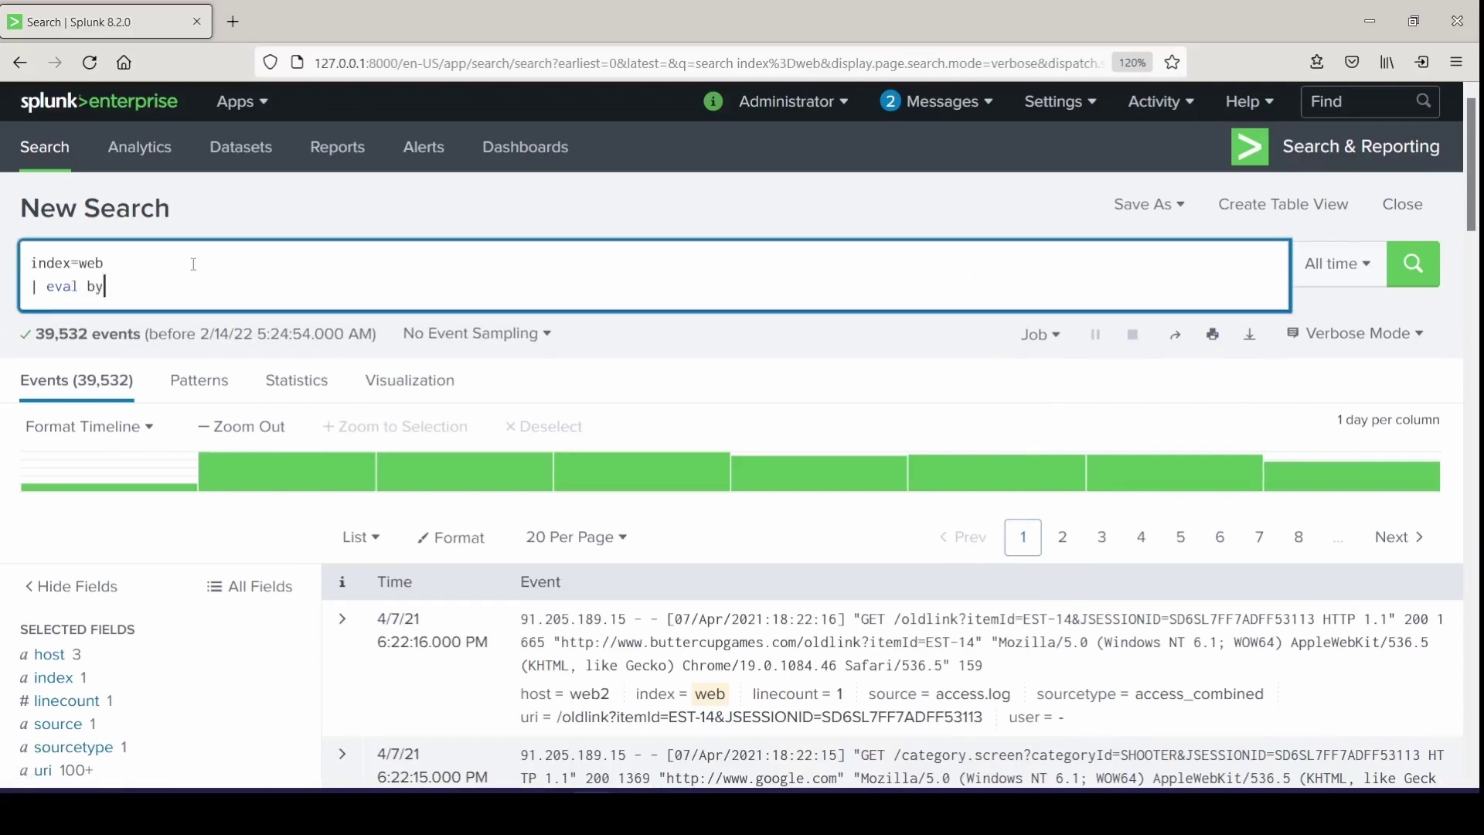
{"action": "type", "text": "tes_to_hex=tostring(bytes, \"hex\""}
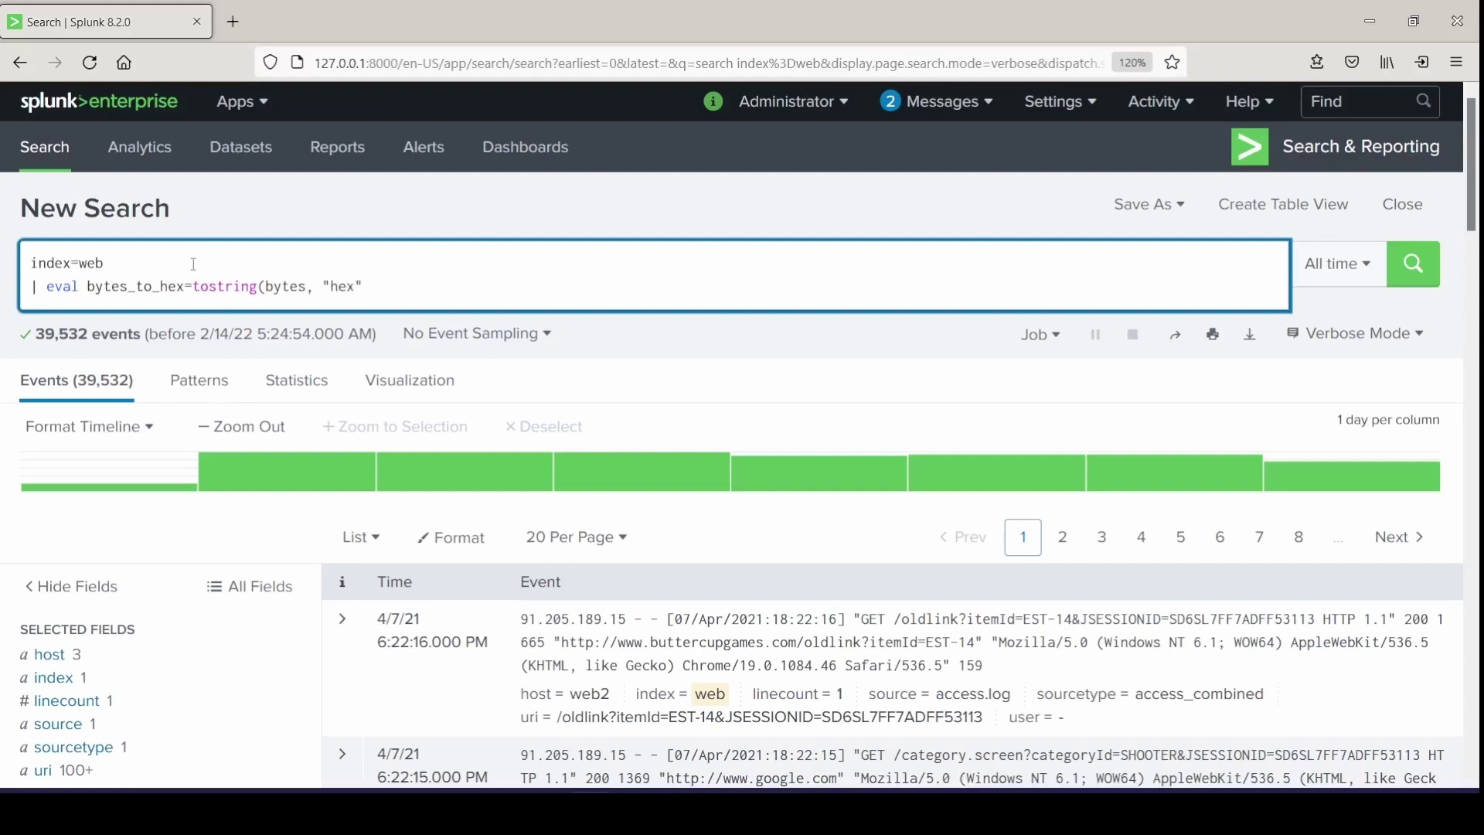
{"action": "type", "text": ")"}
Add lines renaming bytes_to_hex as "Hexadecimal Byte Value" and tabling that column.
{"action": "key", "text": "shift+Return"}
{"action": "type", "text": "| rename"}
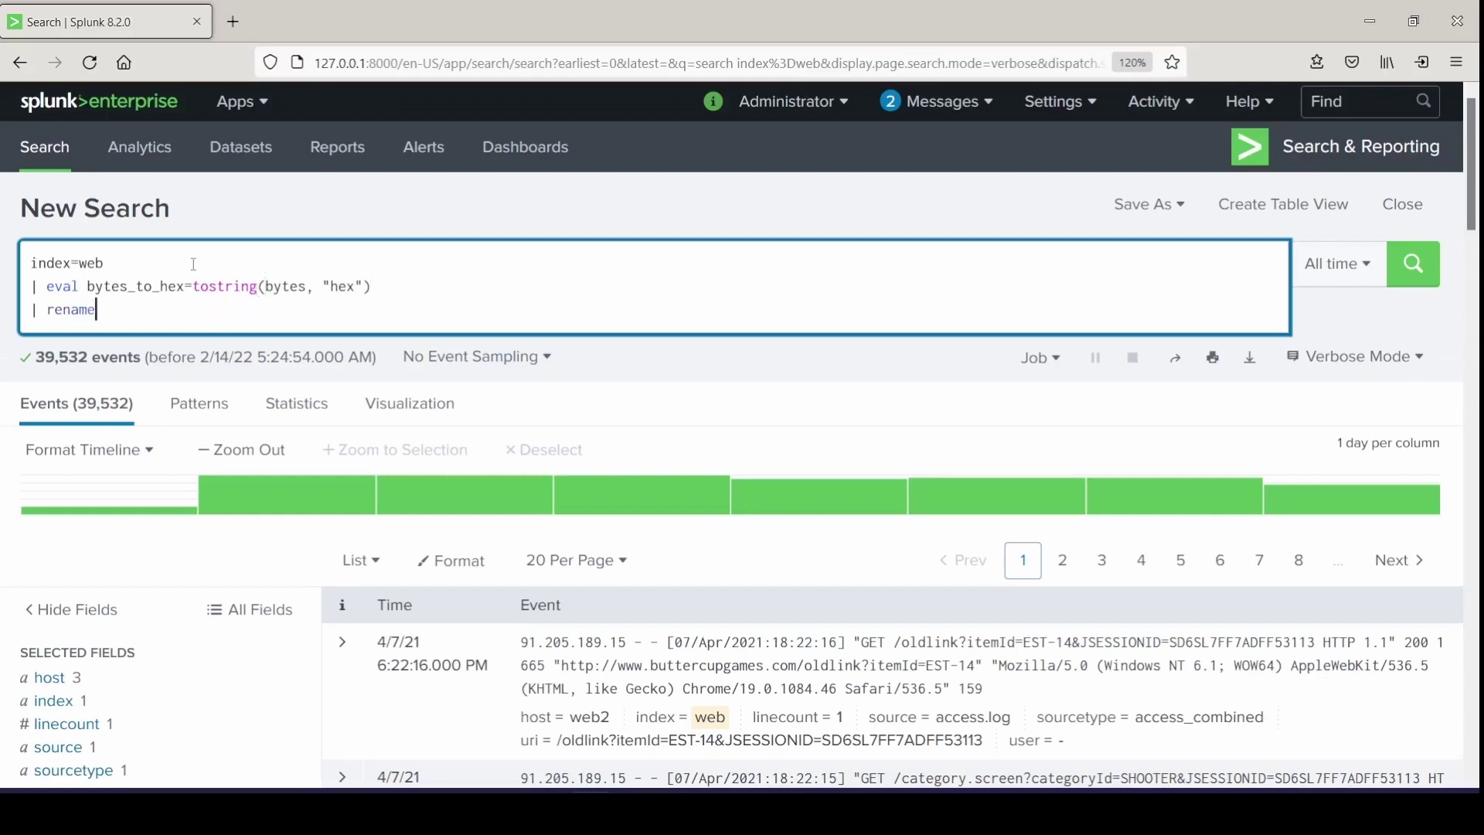
{"action": "type", "text": " bytes_t"}
{"action": "type", "text": "o"}
{"action": "type", "text": "_hex "}
{"action": "type", "text": "as \"H"}
{"action": "type", "text": "ea"}
{"action": "type", "text": "adecima"}
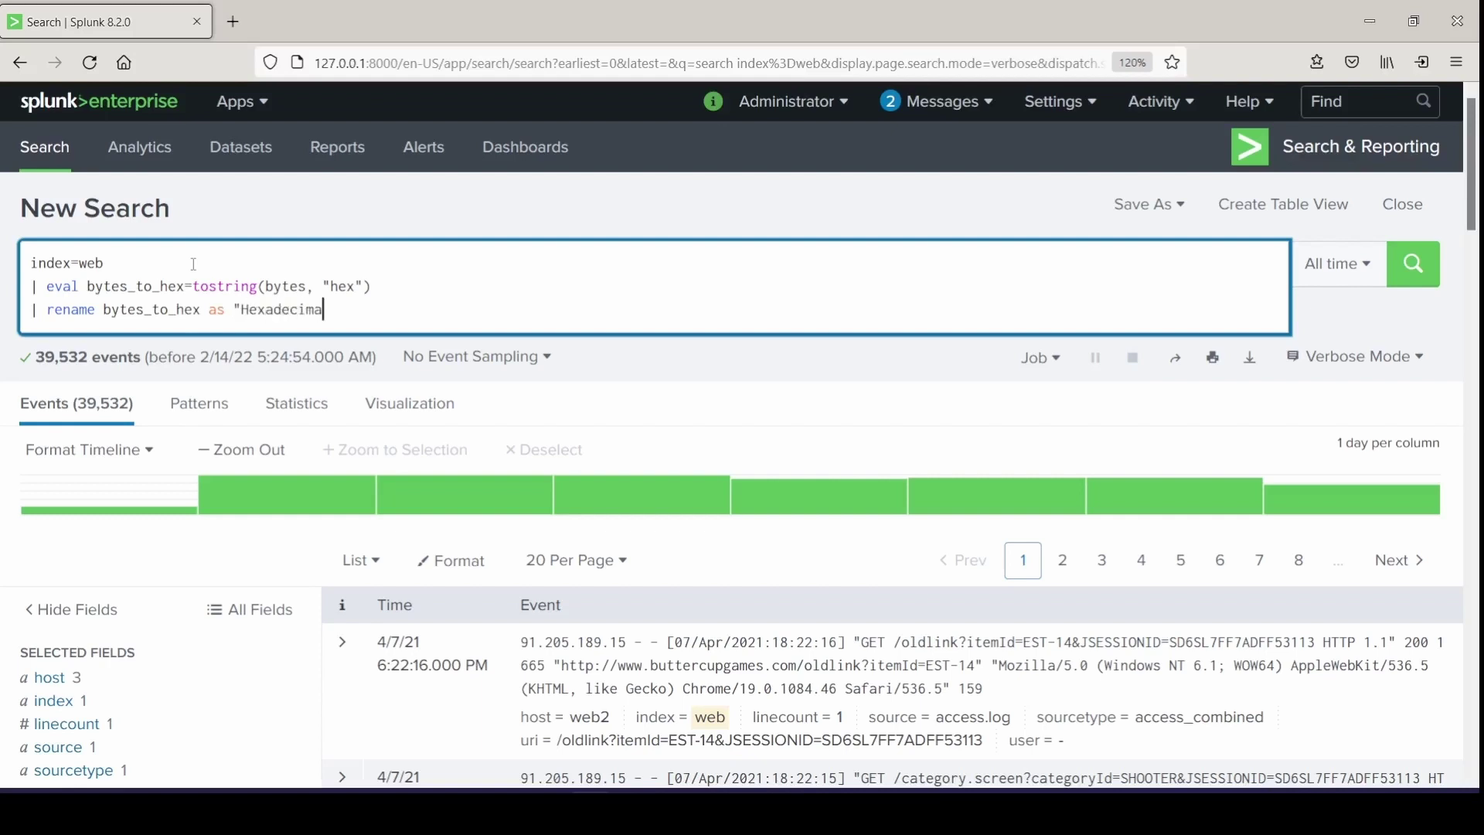
{"action": "type", "text": "l Byte Value\""}
{"action": "key", "text": "shift+Return"}
{"action": "type", "text": "| tabel"}
{"action": "key", "text": "BackSpace"}
{"action": "key", "text": "BackSpace"}
{"action": "type", "text": "le \"Hexad"}
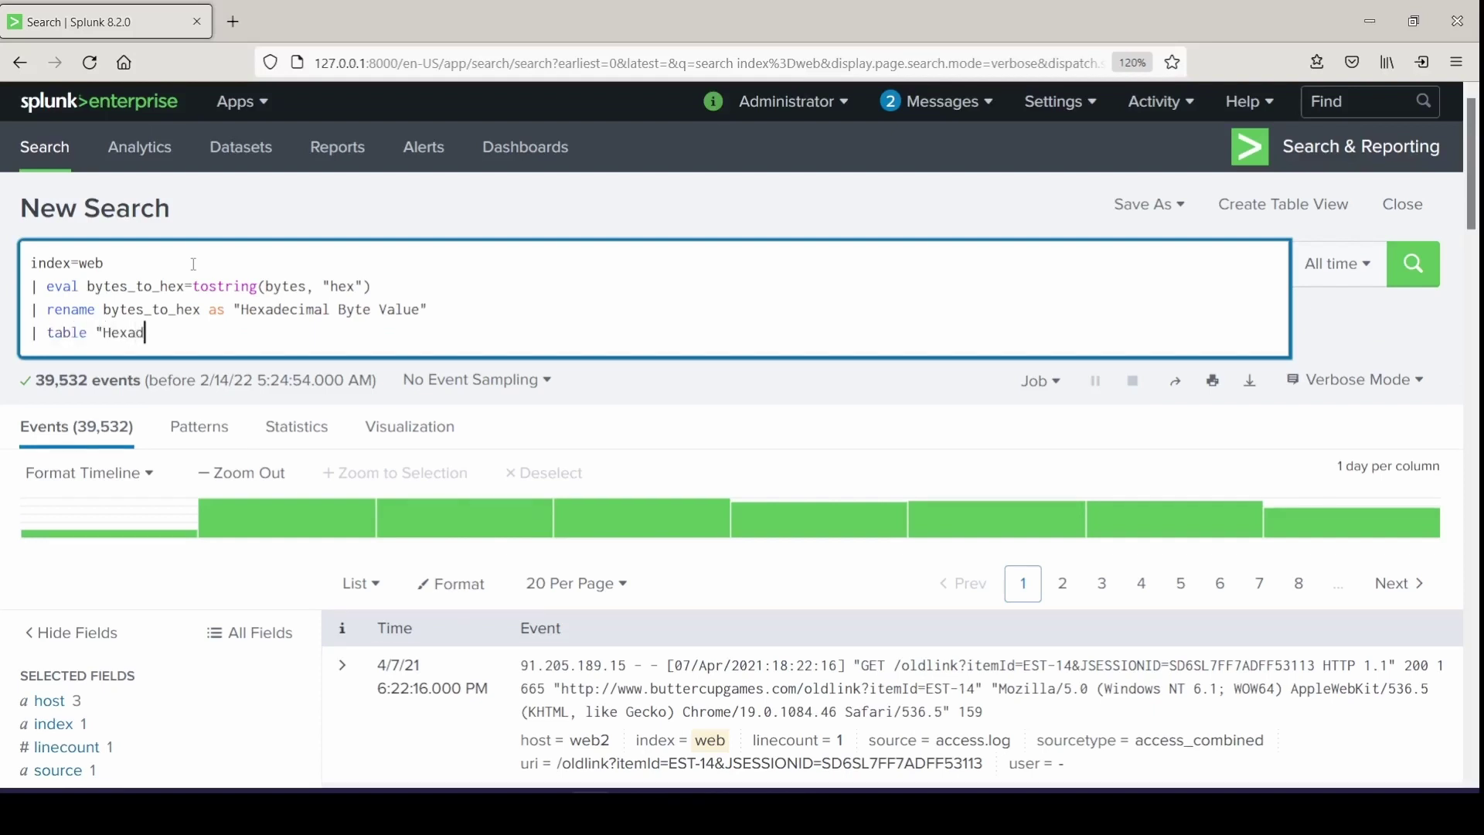
{"action": "type", "text": "ecimal Byte Value\""}
Run the hex search, then add bytes before "Hexadecimal Byte Value" in the table line and rerun.
{"action": "key", "text": "Return"}
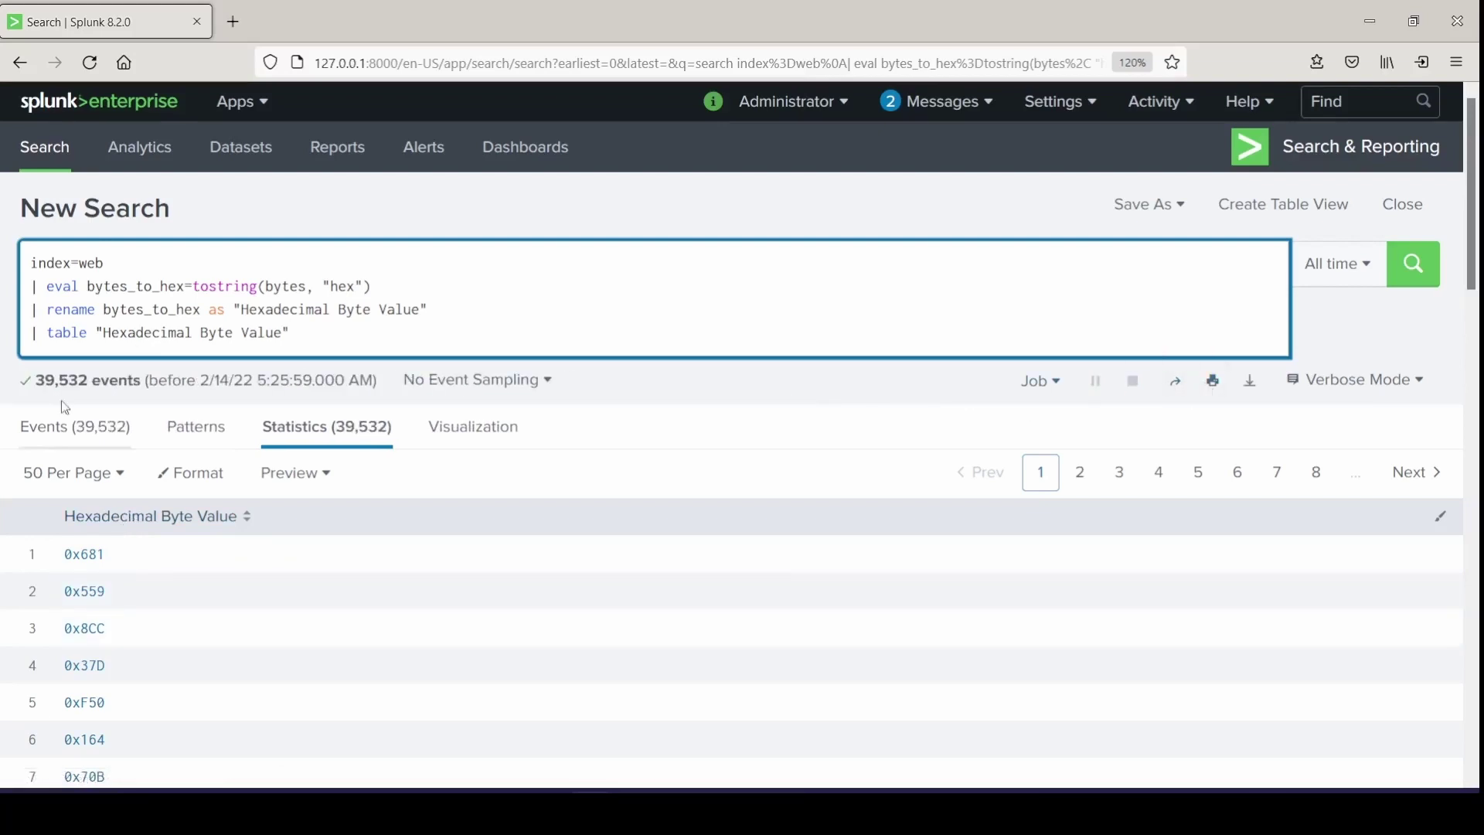
{"action": "left_click", "coordinate": [97, 333]}
{"action": "type", "text": "bytes"}
{"action": "key", "text": "Return"}
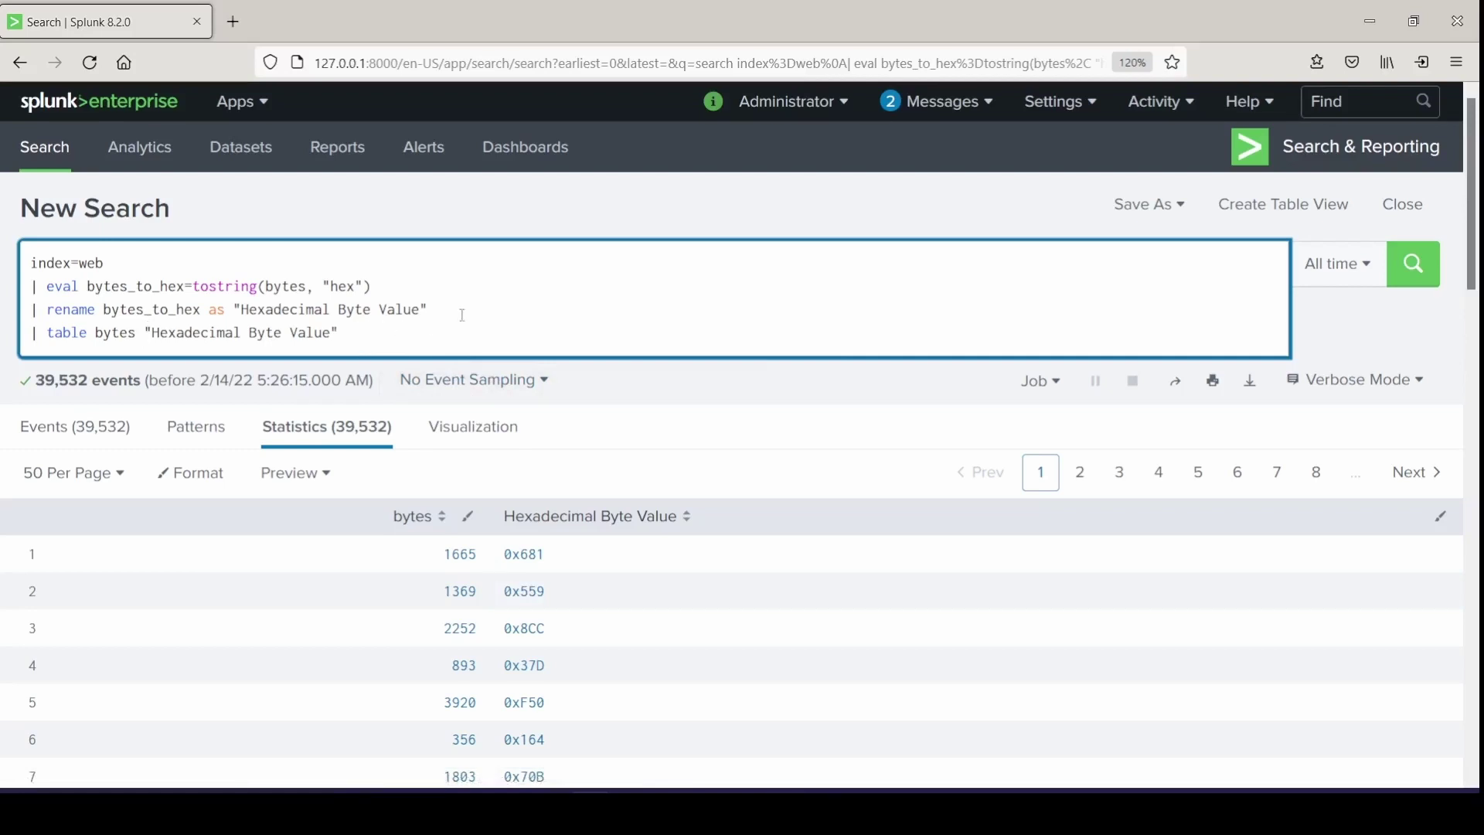
Note the 0x681 result, then overwrite the conversion, rename and table lines with "hex_to_".
{"action": "left_click", "coordinate": [347, 336]}
{"action": "left_click_drag", "start_coordinate": [347, 336], "coordinate": [89, 291]}
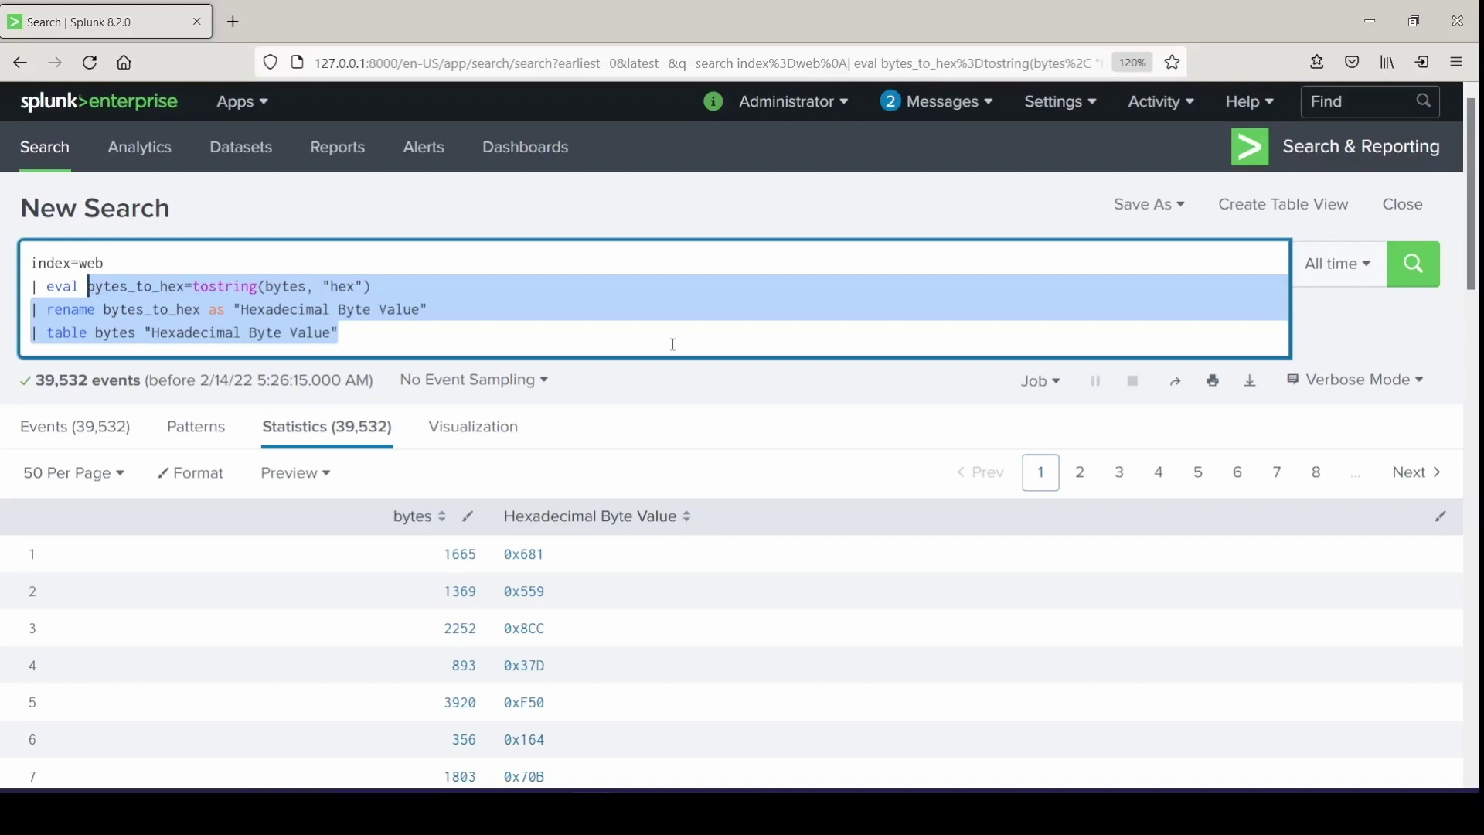
{"action": "left_click_drag", "start_coordinate": [554, 559], "coordinate": [504, 567]}
{"action": "left_click", "coordinate": [305, 300]}
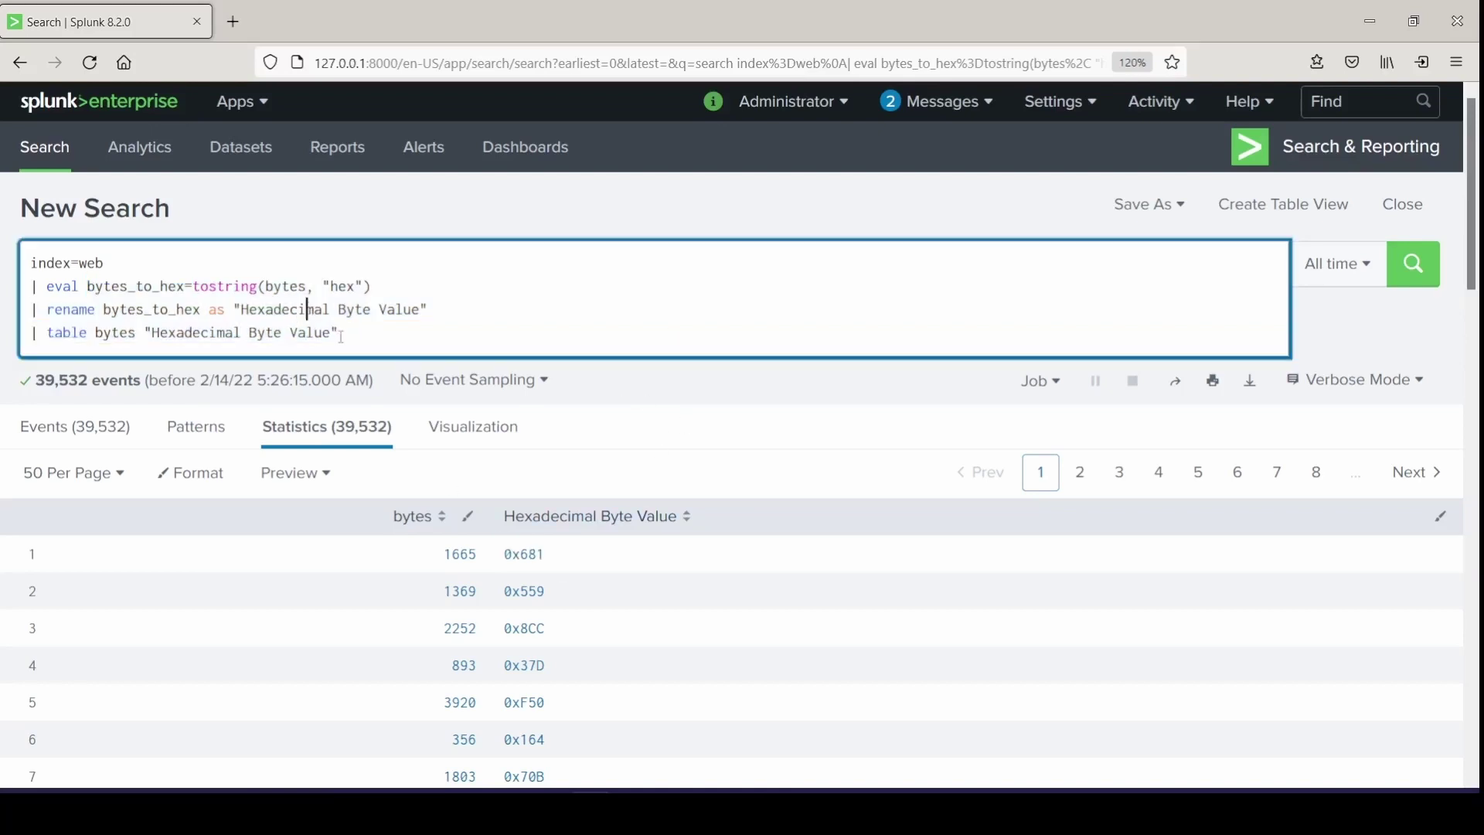
{"action": "left_click_drag", "start_coordinate": [338, 333], "coordinate": [89, 286]}
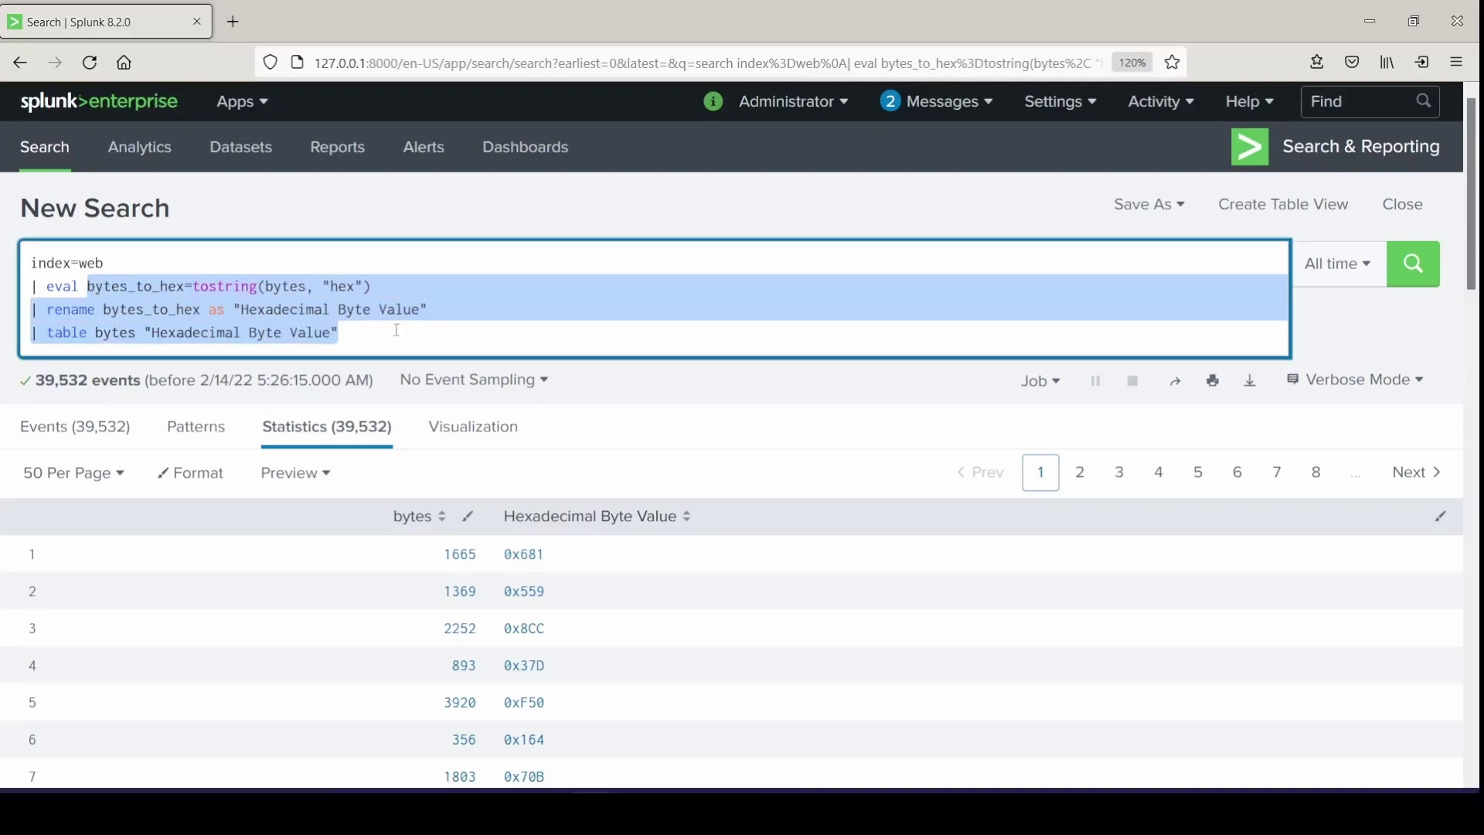
{"action": "type", "text": "hex_to_"}
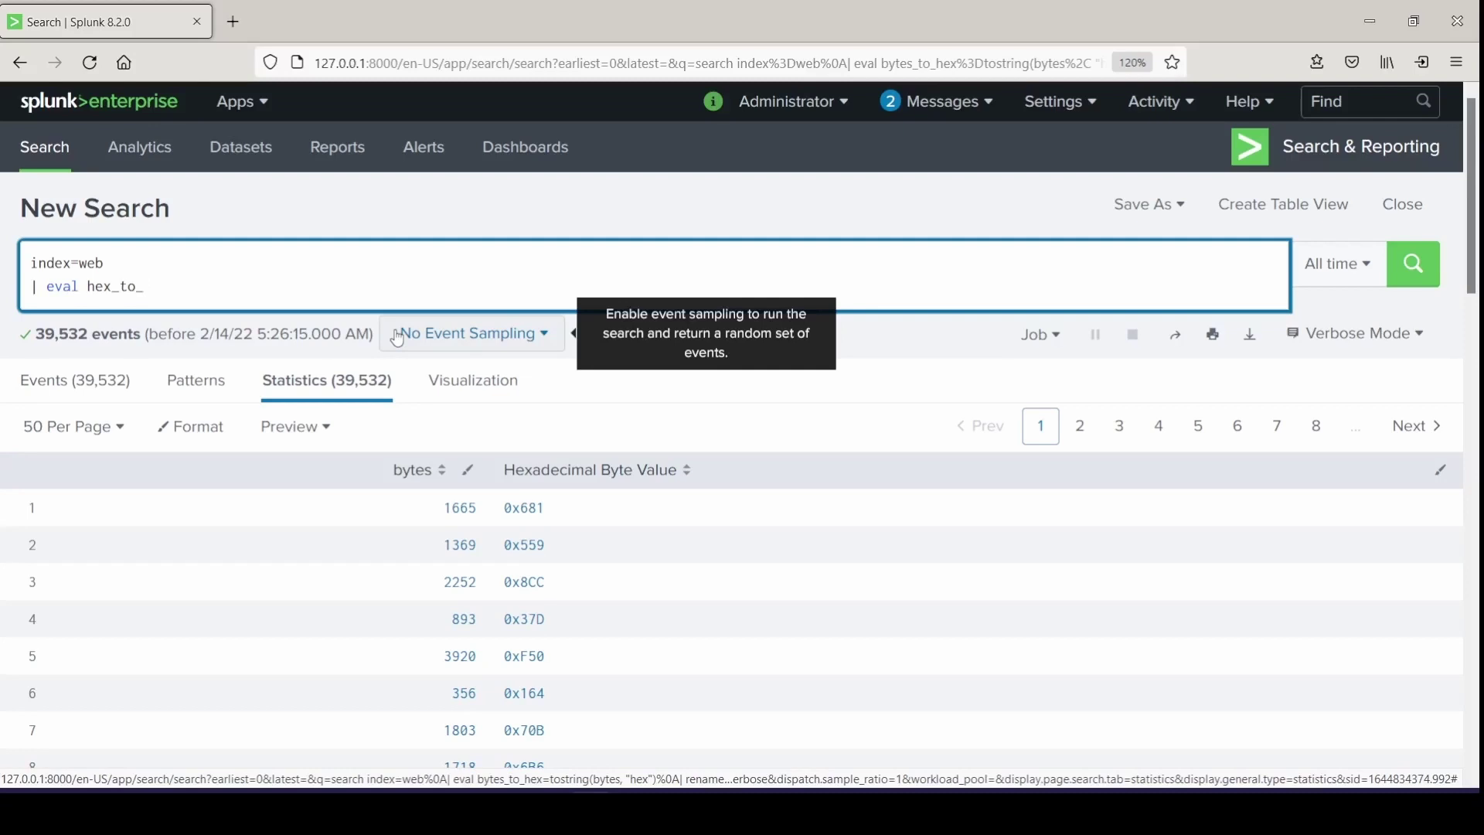
Complete | eval hex_to_decimal=tonumber("0x681", 16), add | table hex_to_decimal, and run it.
{"action": "type", "text": "decimal=tonumber(\"0x681"}
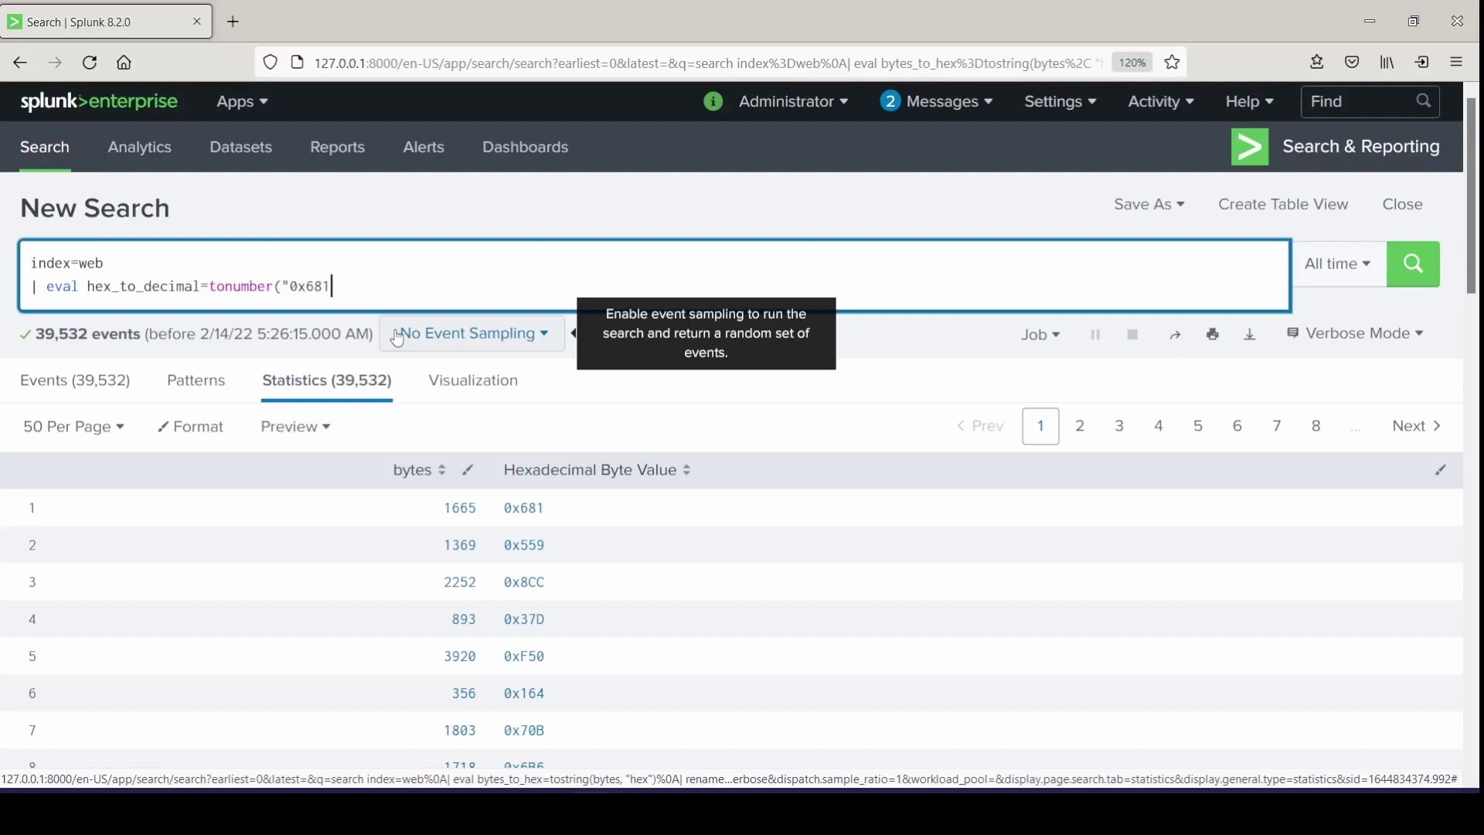
{"action": "type", "text": "\", 16)"}
{"action": "key", "text": "shift+Return"}
{"action": "type", "text": "| table hex_to"}
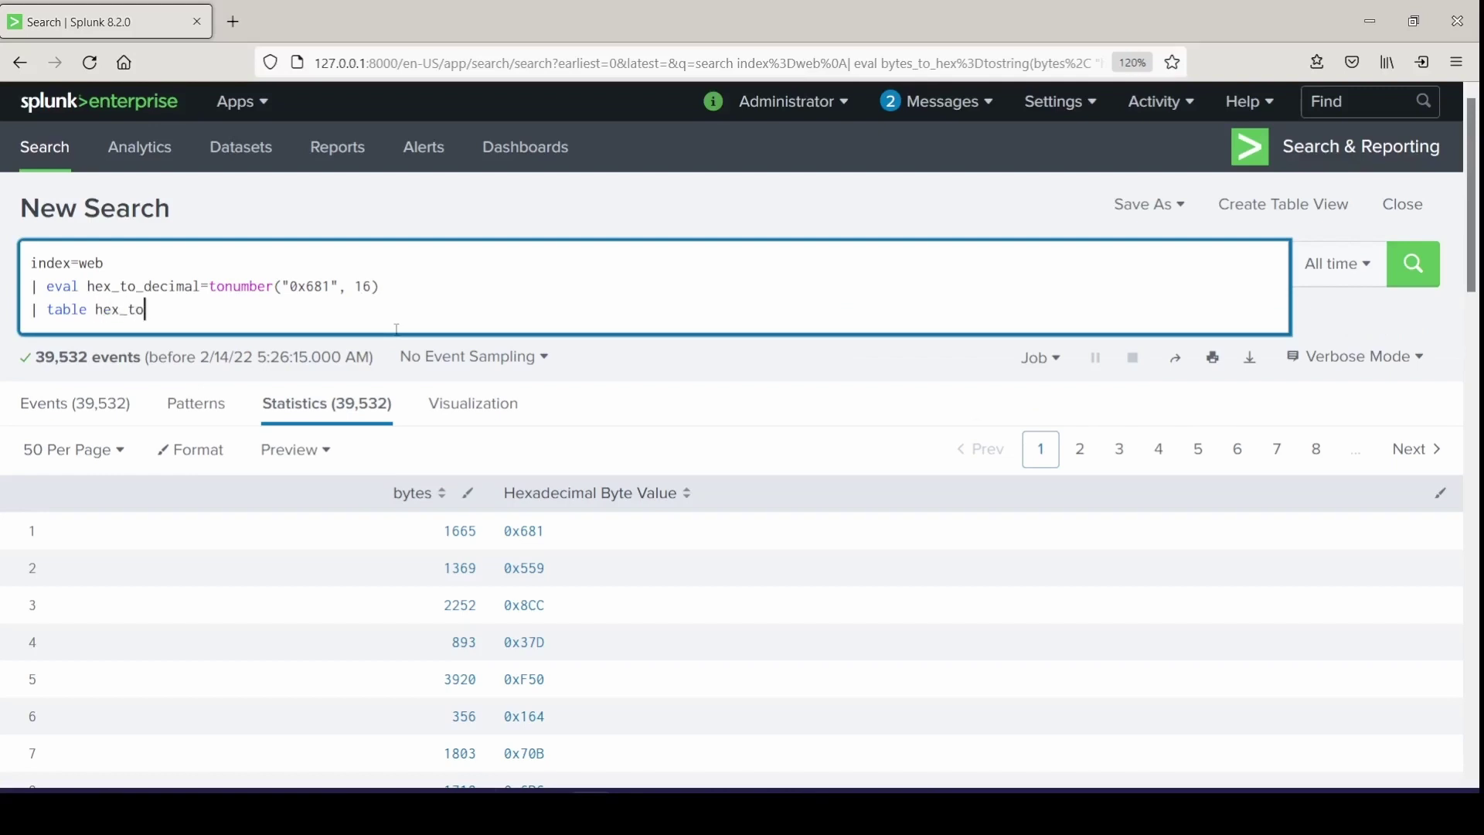
{"action": "type", "text": "_decimal"}
{"action": "key", "text": "Return"}
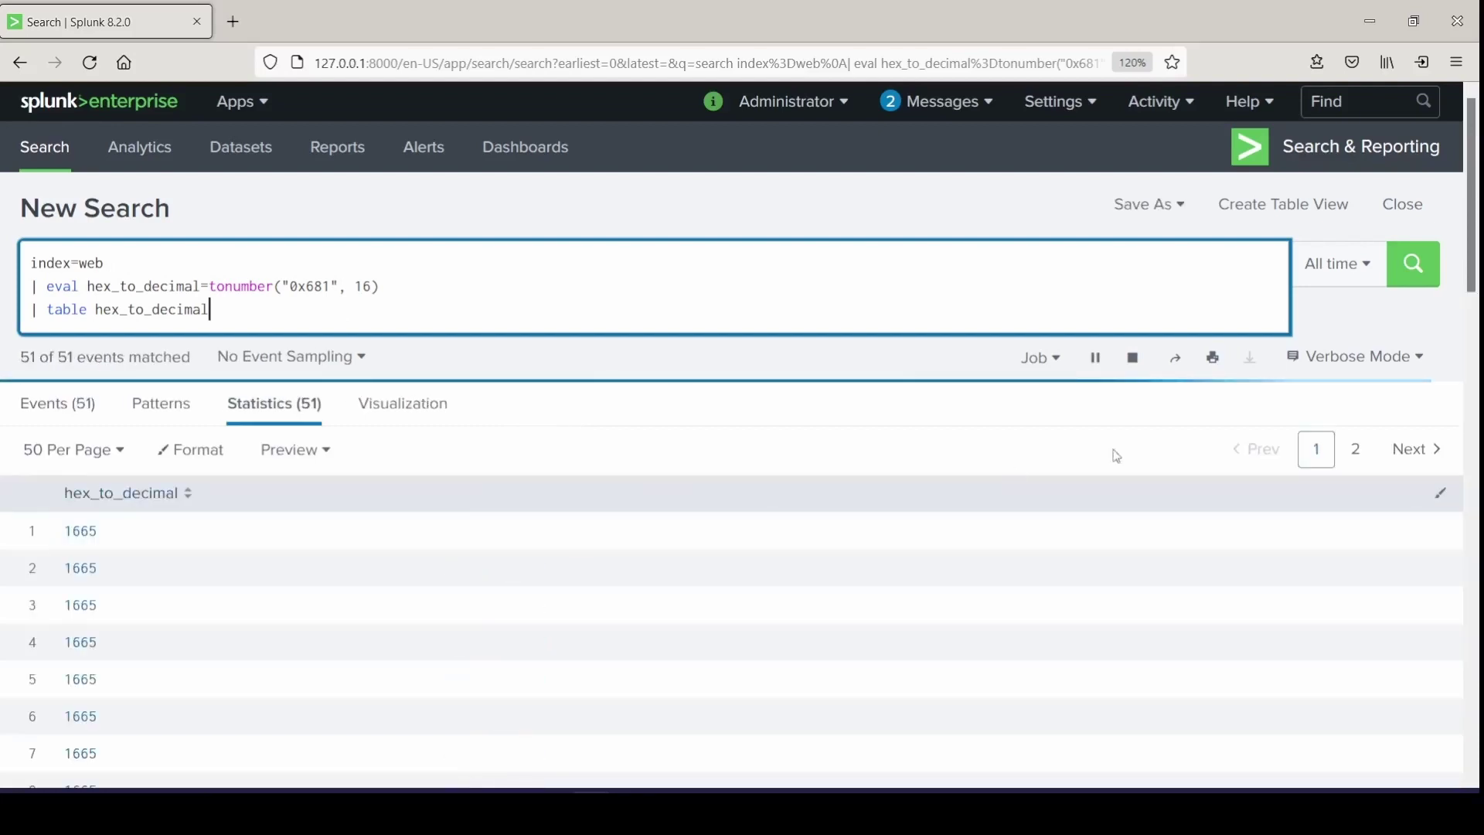
Stop the job once 1665 appears, delete the eval and table lines, and rerun index=web.
{"action": "left_click", "coordinate": [1133, 357]}
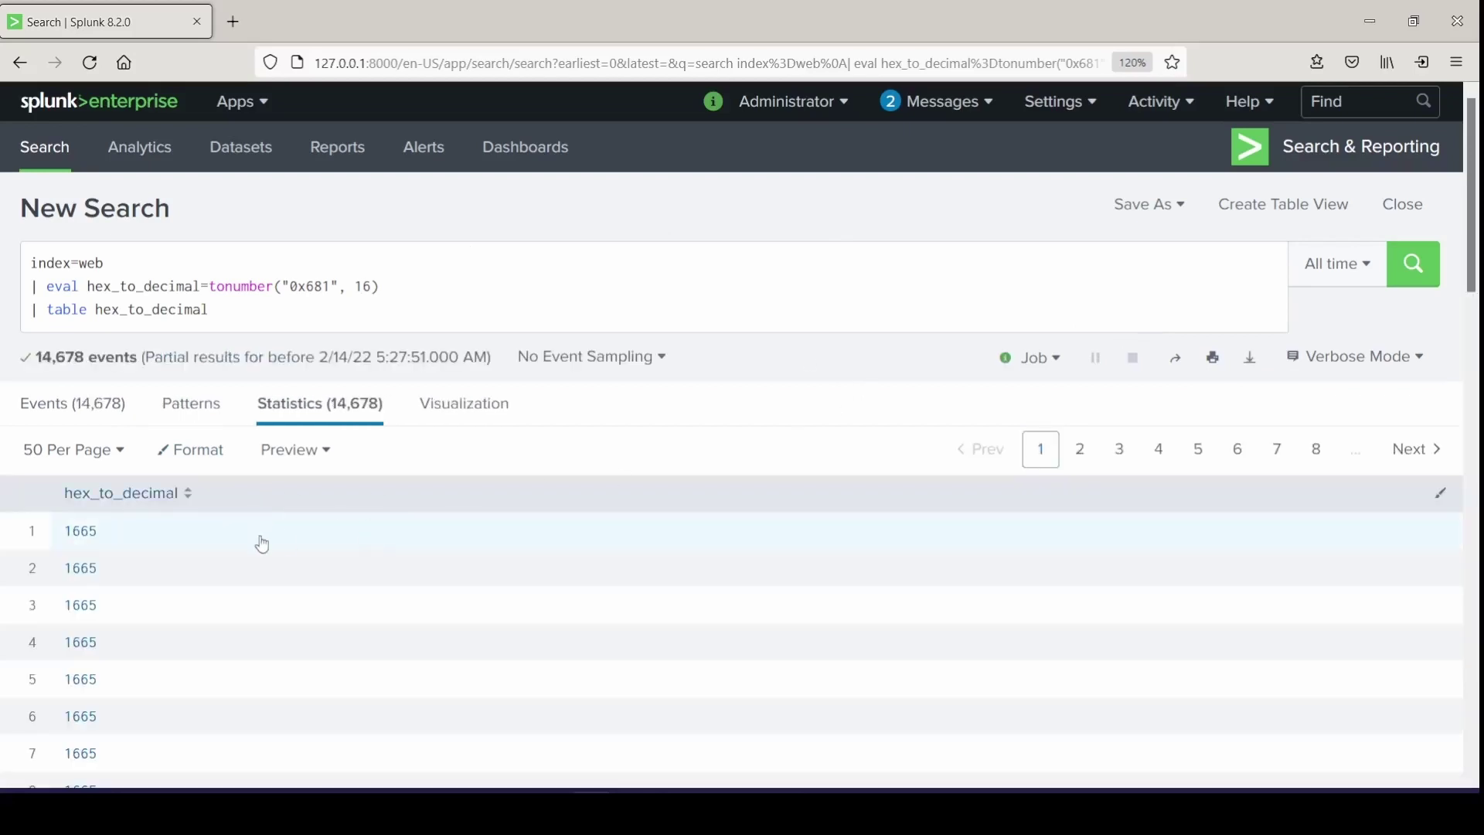
{"action": "triple_click", "coordinate": [119, 539]}
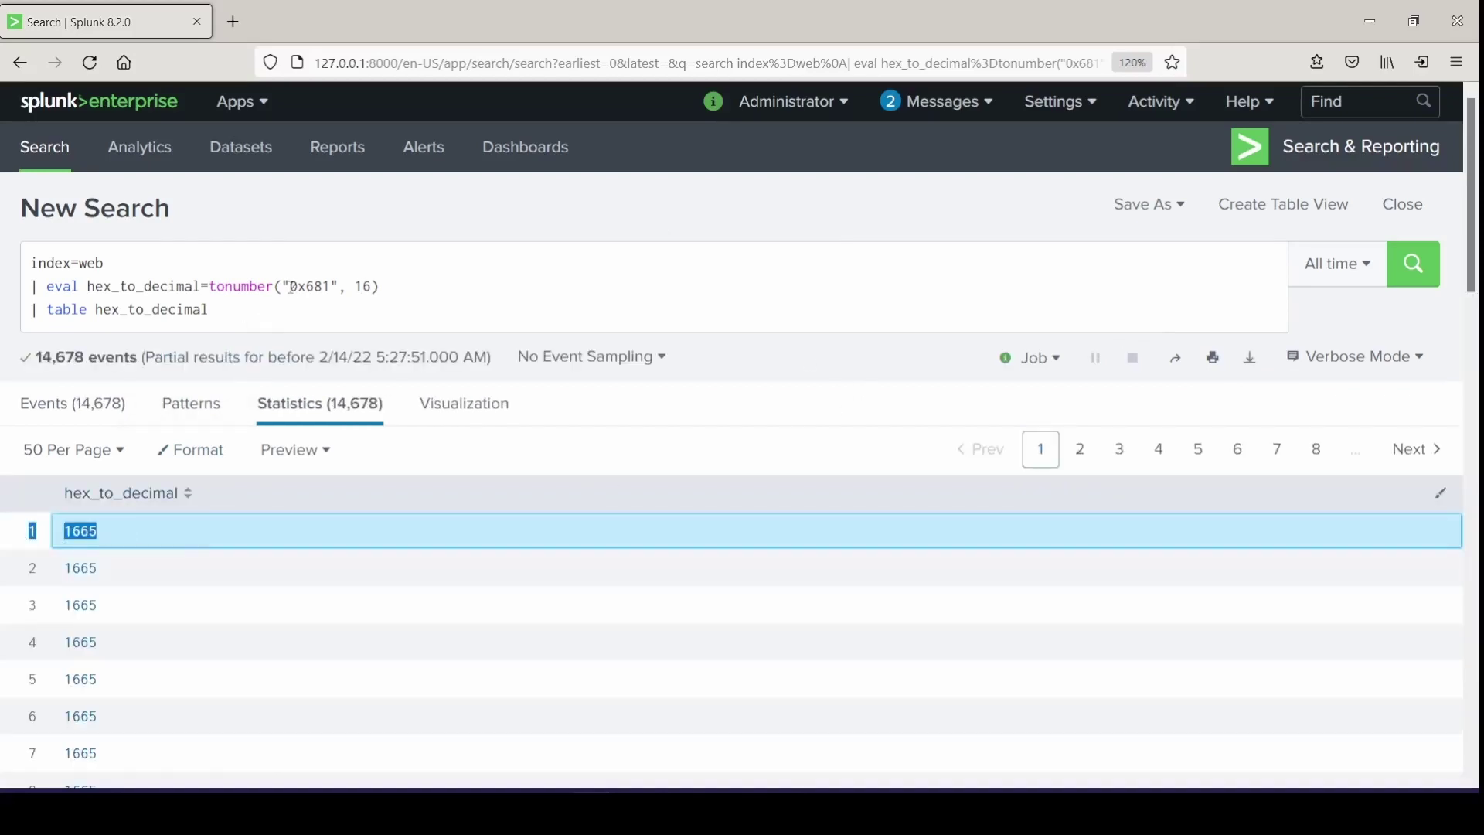
{"action": "left_click_drag", "start_coordinate": [292, 287], "coordinate": [333, 288]}
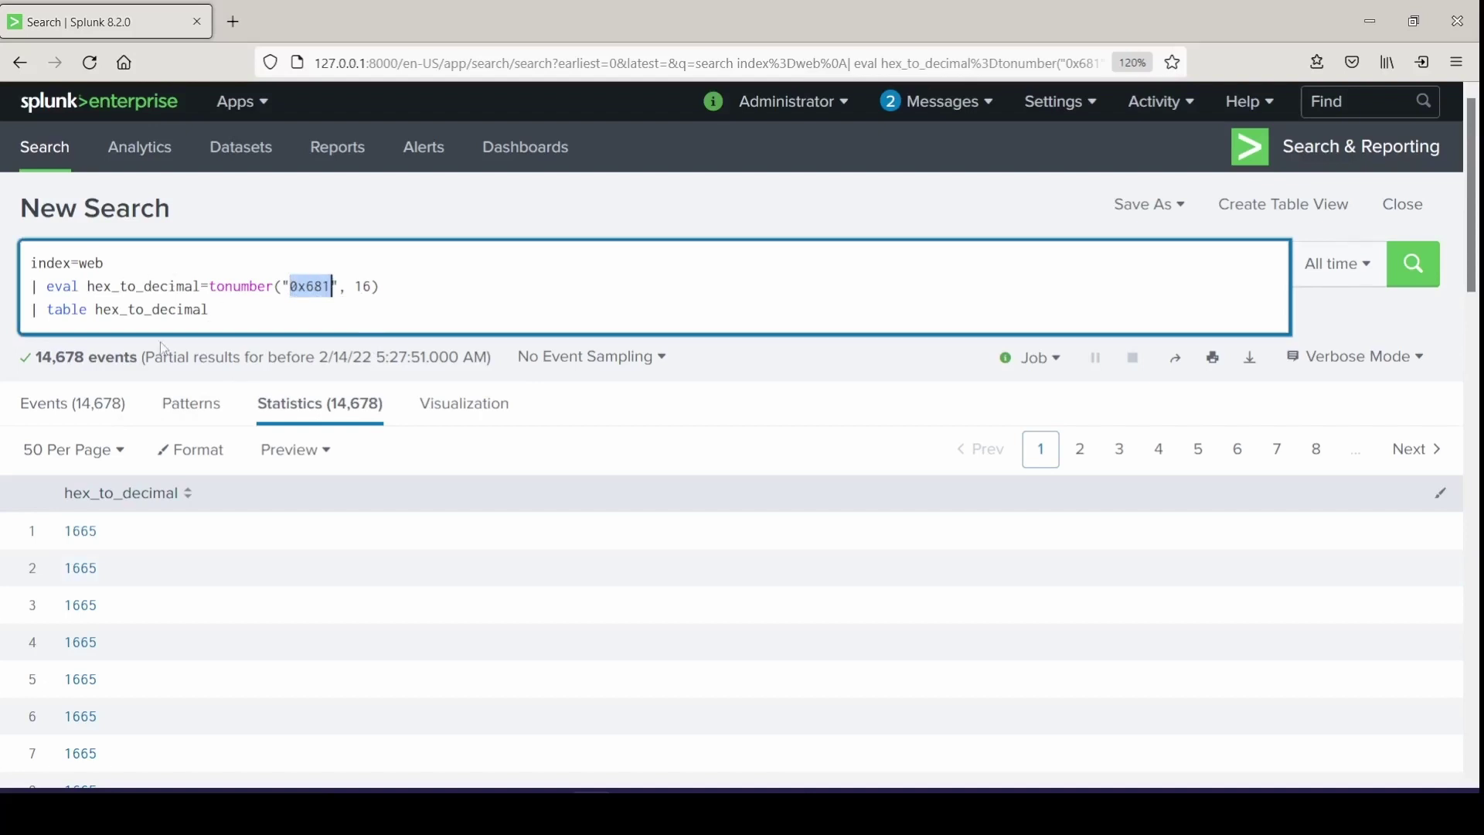
{"action": "left_click_drag", "start_coordinate": [207, 309], "coordinate": [31, 286]}
{"action": "key", "text": "BackSpace"}
{"action": "key", "text": "BackSpace"}
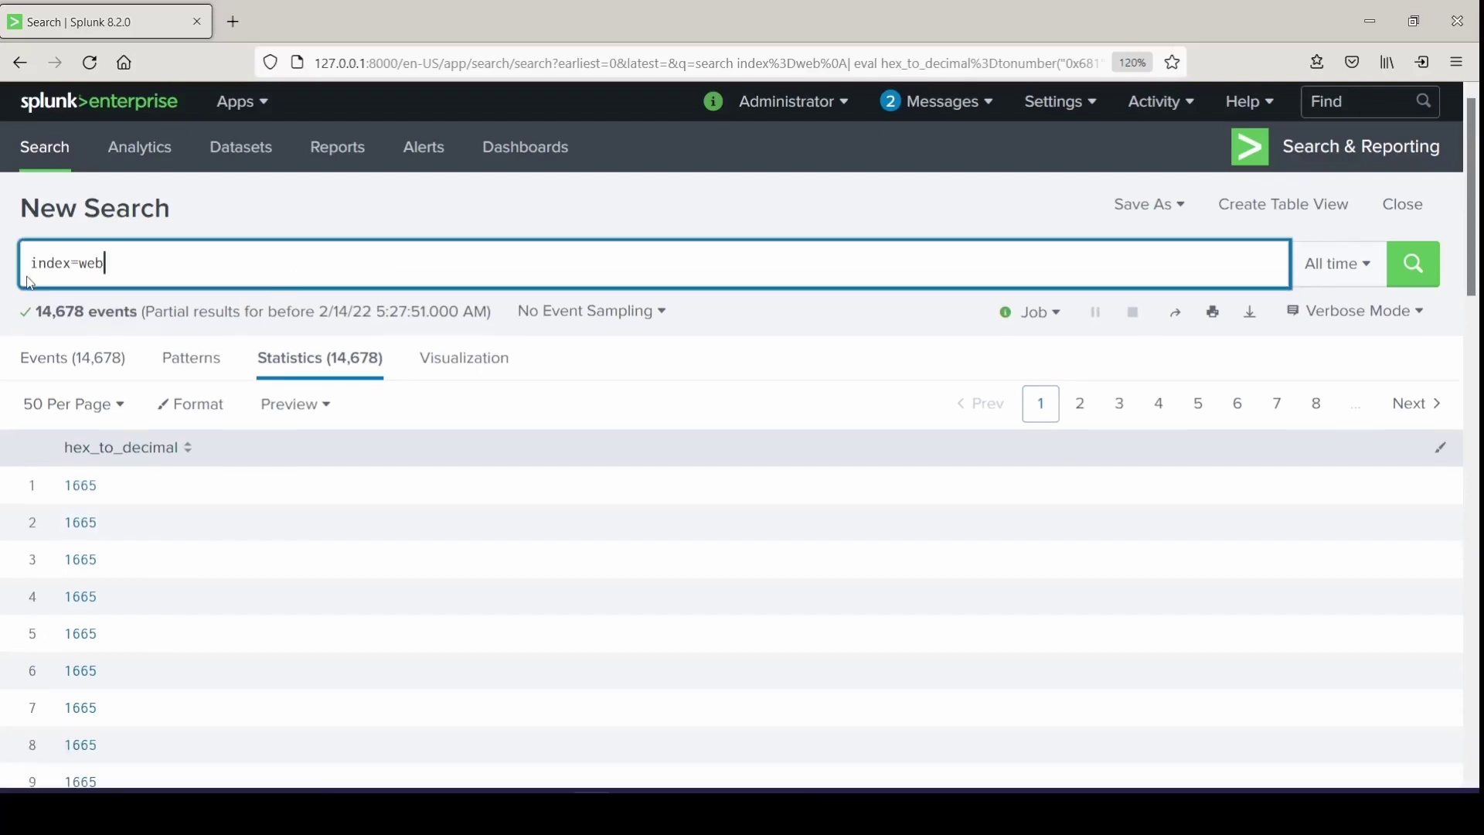
{"action": "key", "text": "Return"}
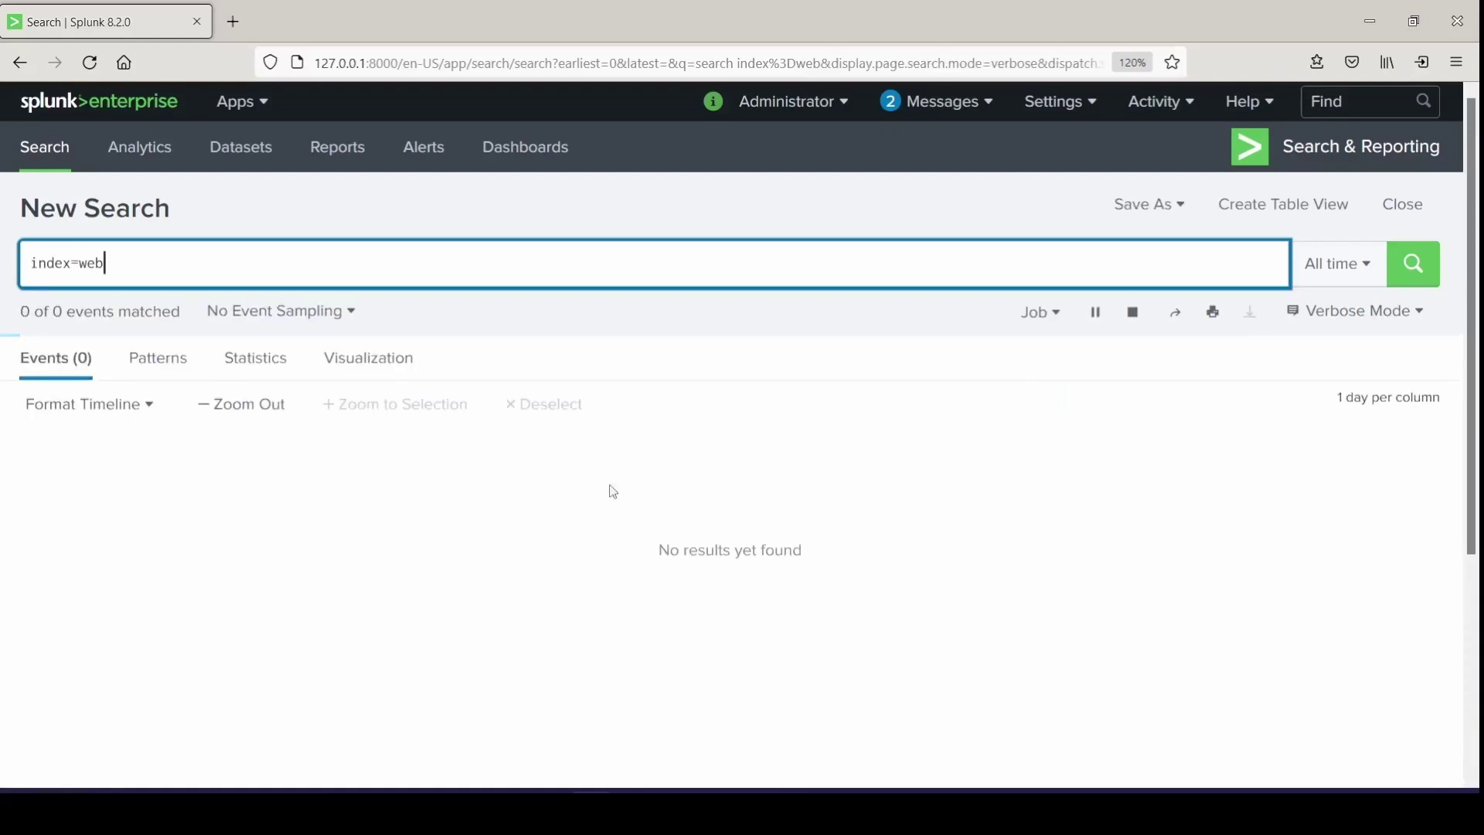